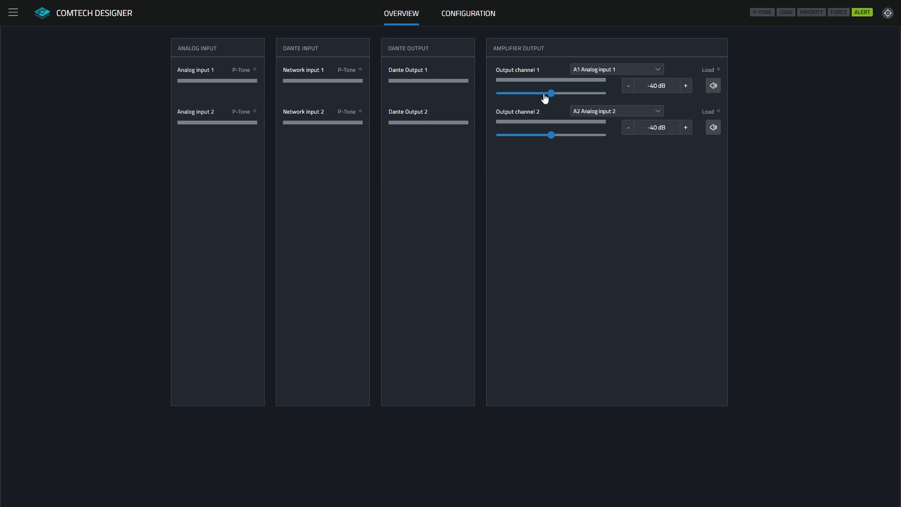
Select A1 Analog input 1 as the source for output channel 1 in the amplifier output overview.
{"action": "left_click", "coordinate": [714, 87]}
{"action": "left_click", "coordinate": [639, 70]}
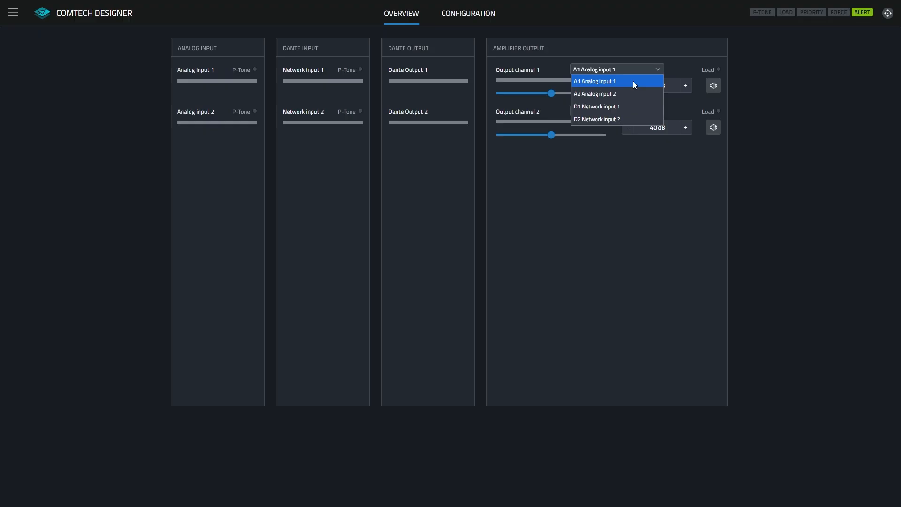
{"action": "left_click", "coordinate": [634, 82]}
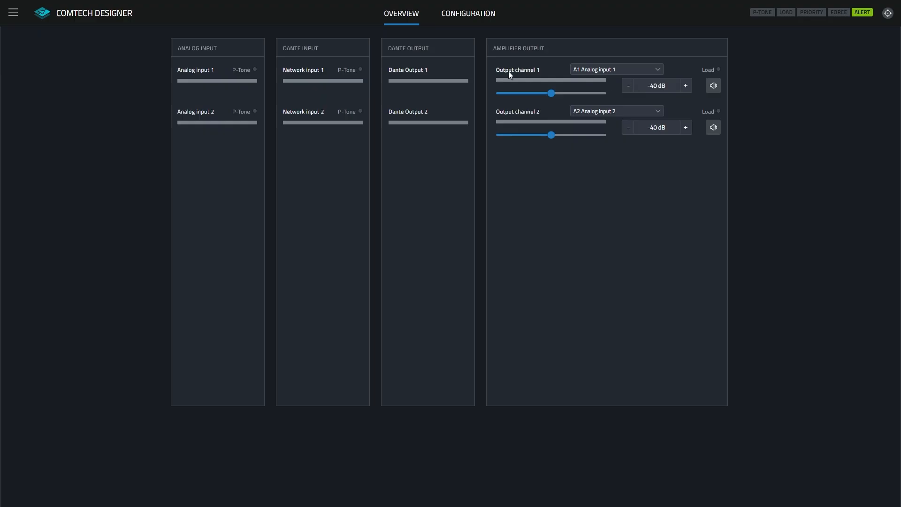
Review the device information and the system settings for access control, power, fan and network.
{"action": "left_click", "coordinate": [12, 14]}
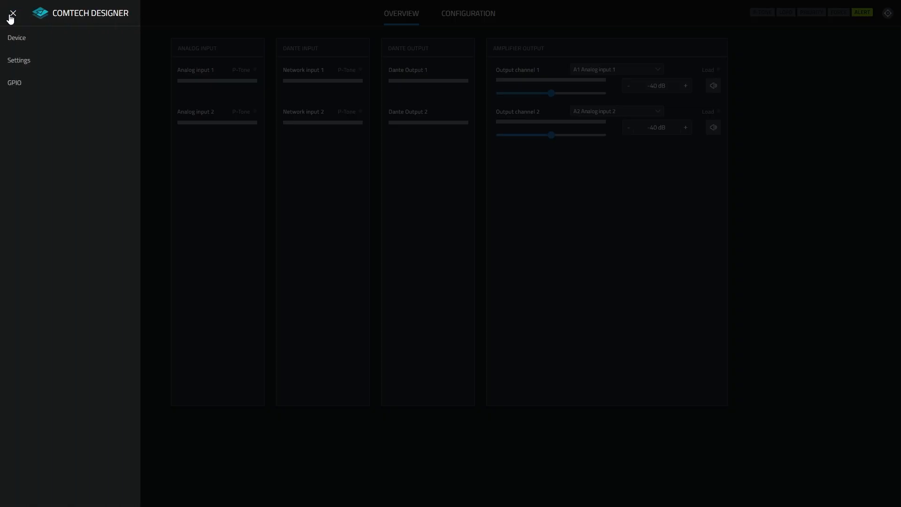
{"action": "left_click", "coordinate": [12, 40]}
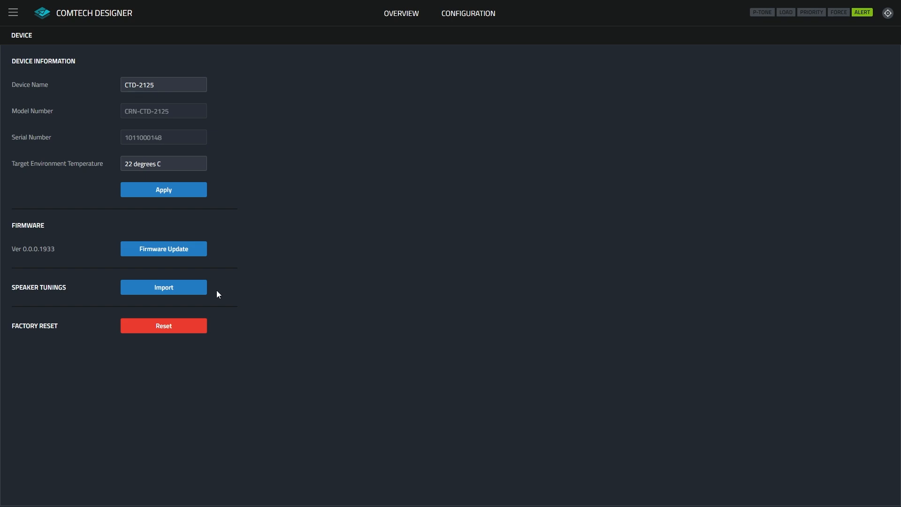
{"action": "left_click", "coordinate": [19, 19]}
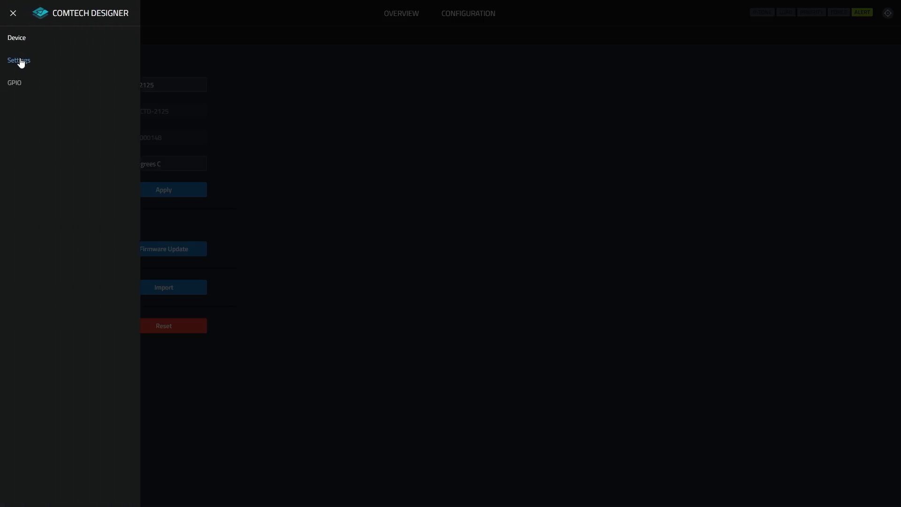
{"action": "left_click", "coordinate": [19, 62]}
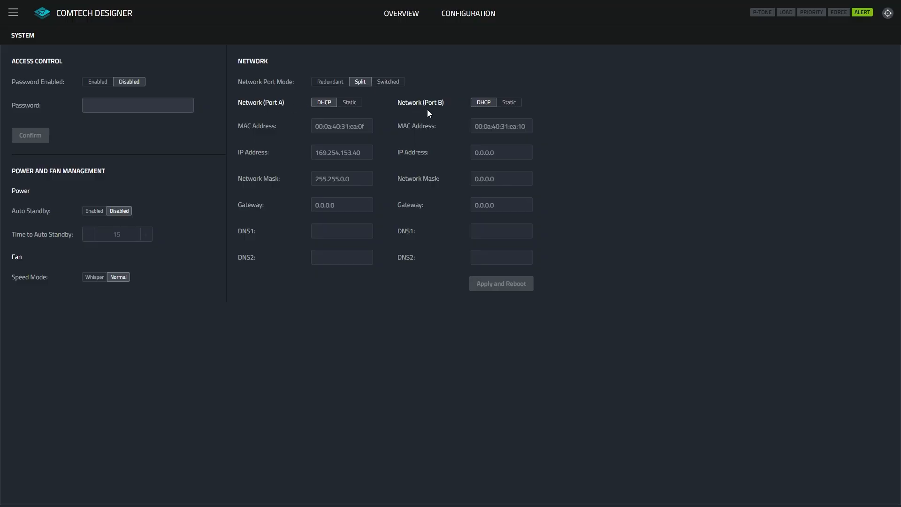
{"action": "left_click", "coordinate": [13, 13]}
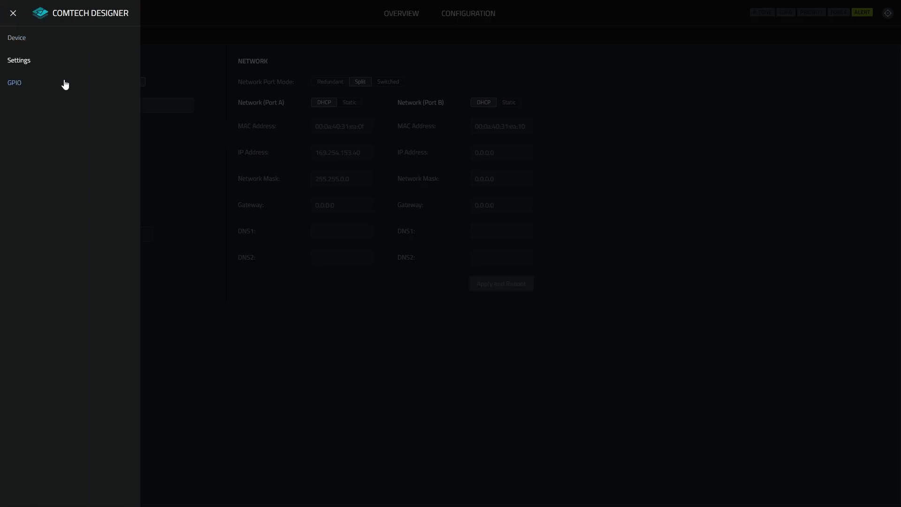
{"action": "left_click", "coordinate": [14, 14]}
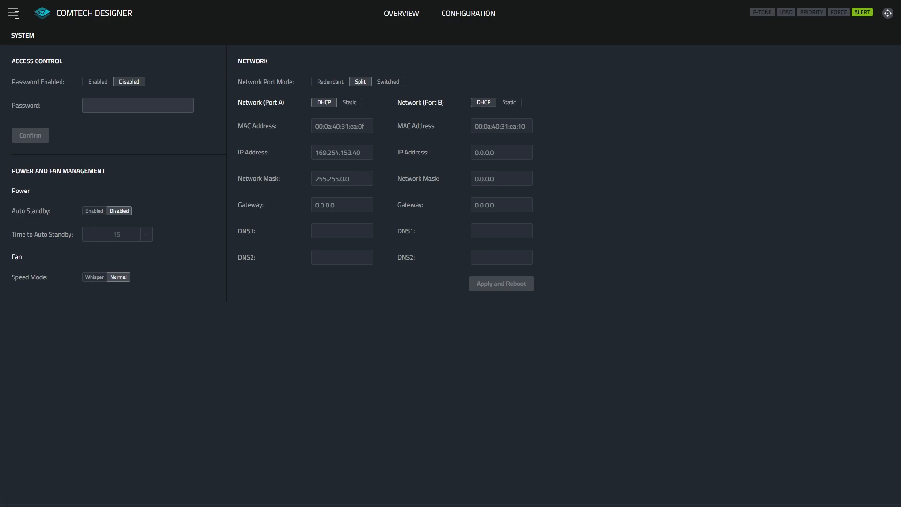
Open the configuration view and look at the Dante inputs before returning to the analog inputs.
{"action": "left_click", "coordinate": [467, 21]}
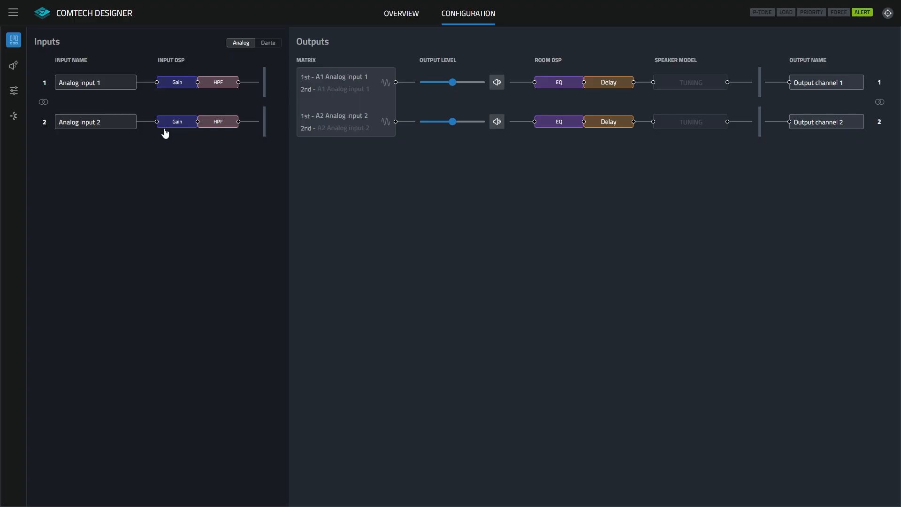
{"action": "left_click", "coordinate": [268, 45]}
{"action": "left_click", "coordinate": [242, 44]}
Open the control panels for analog input 1 and toggle its polarity and mute on and back off.
{"action": "left_click", "coordinate": [130, 84]}
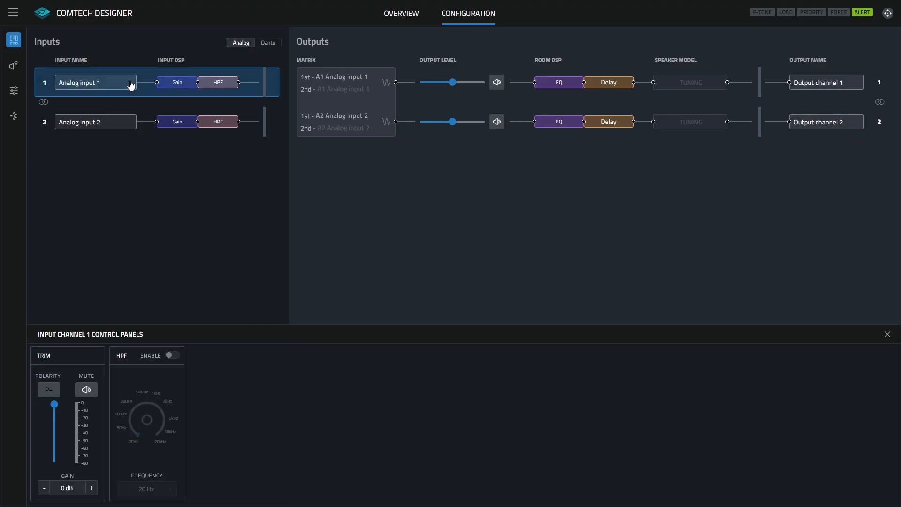
{"action": "left_click", "coordinate": [50, 394]}
{"action": "left_click", "coordinate": [50, 393]}
{"action": "left_click", "coordinate": [85, 391]}
{"action": "left_click", "coordinate": [85, 392]}
Try out the high-pass filter on analog input 1 and disable it again.
{"action": "left_click", "coordinate": [170, 355]}
{"action": "left_click_drag", "start_coordinate": [153, 424], "coordinate": [157, 454]}
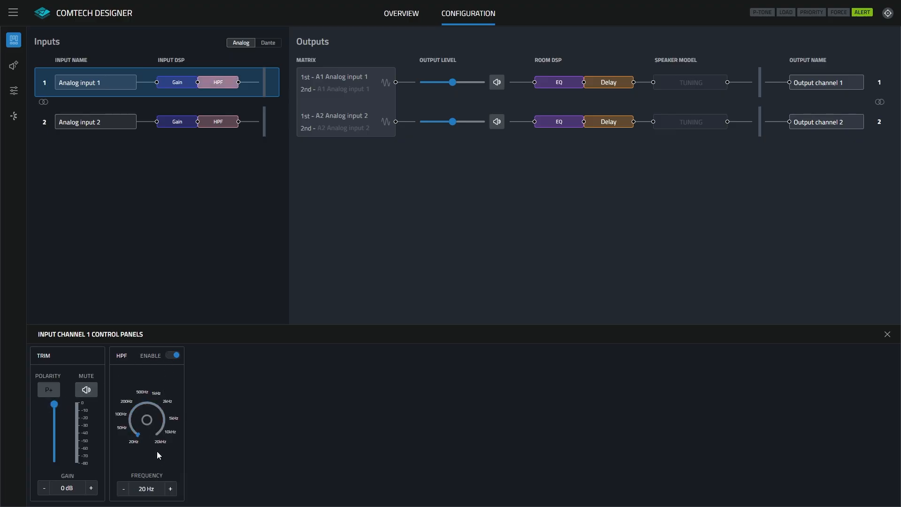
{"action": "left_click", "coordinate": [173, 356]}
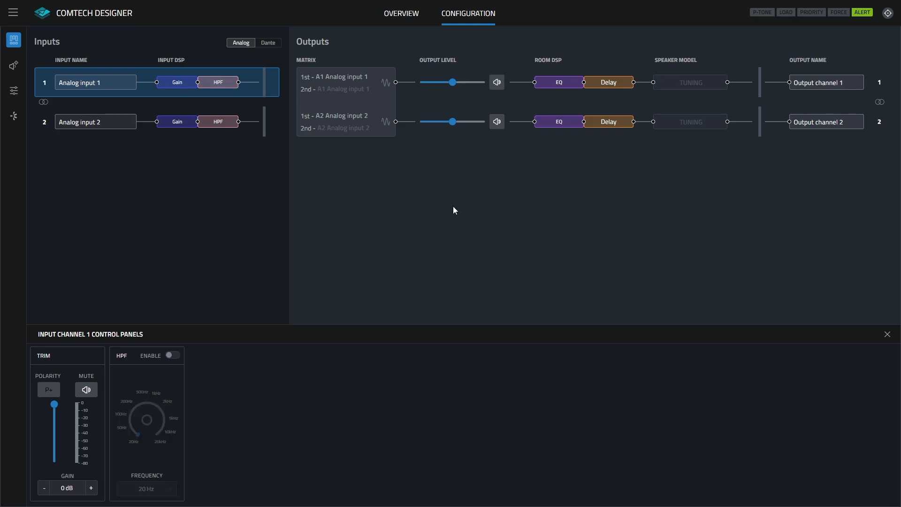
Open the control panels for output channel 1 and choose A1 Analog input 1 as its first source.
{"action": "left_click", "coordinate": [357, 83]}
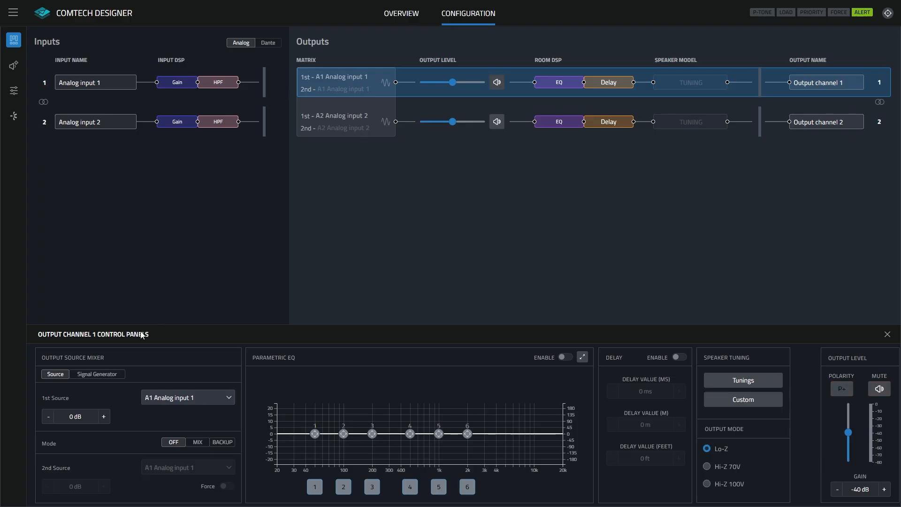
{"action": "left_click", "coordinate": [197, 400]}
{"action": "left_click", "coordinate": [199, 411]}
Try output channel 1's Mix and Backup modes, reset the mode to Off, and briefly switch from Source to the signal generator and back.
{"action": "left_click", "coordinate": [202, 442]}
{"action": "left_click", "coordinate": [197, 467]}
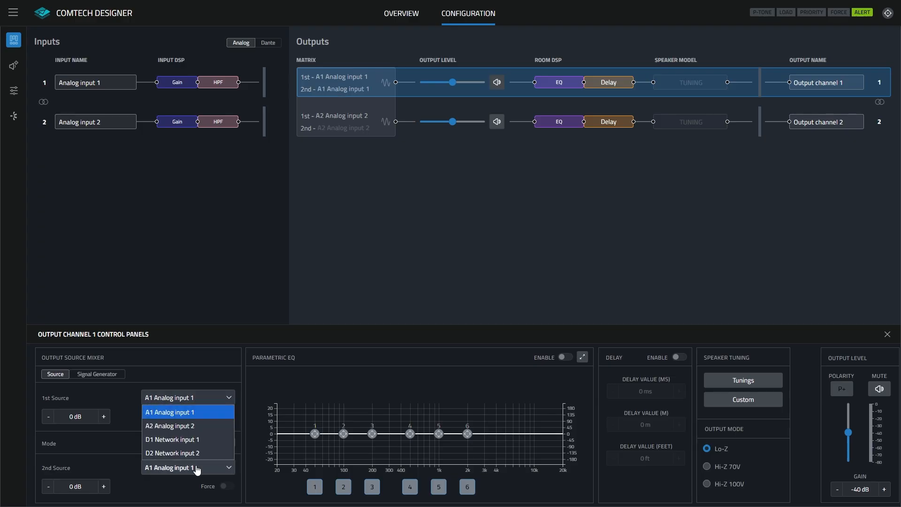
{"action": "left_click", "coordinate": [197, 461]}
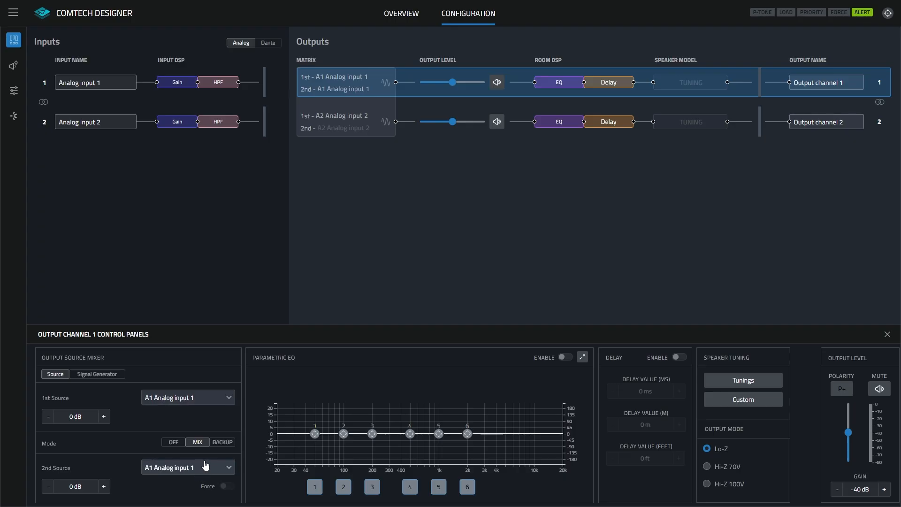
{"action": "left_click", "coordinate": [220, 442]}
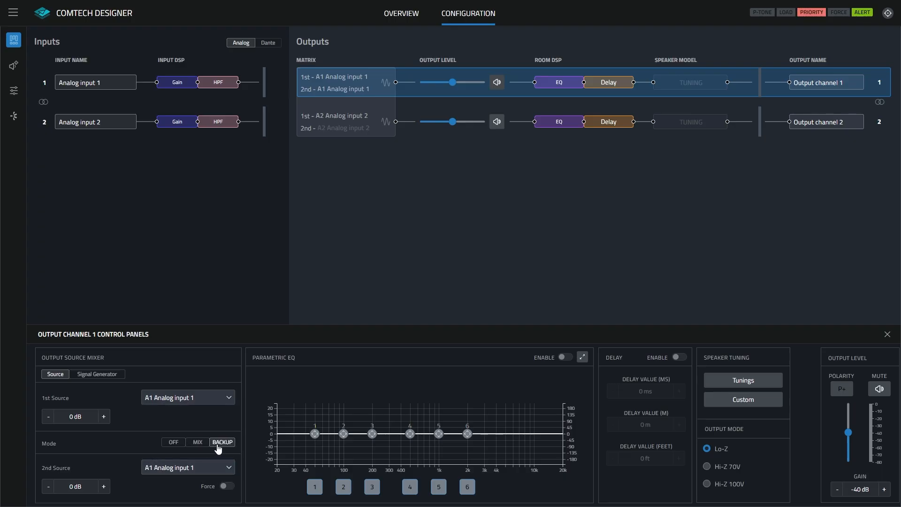
{"action": "left_click", "coordinate": [174, 443]}
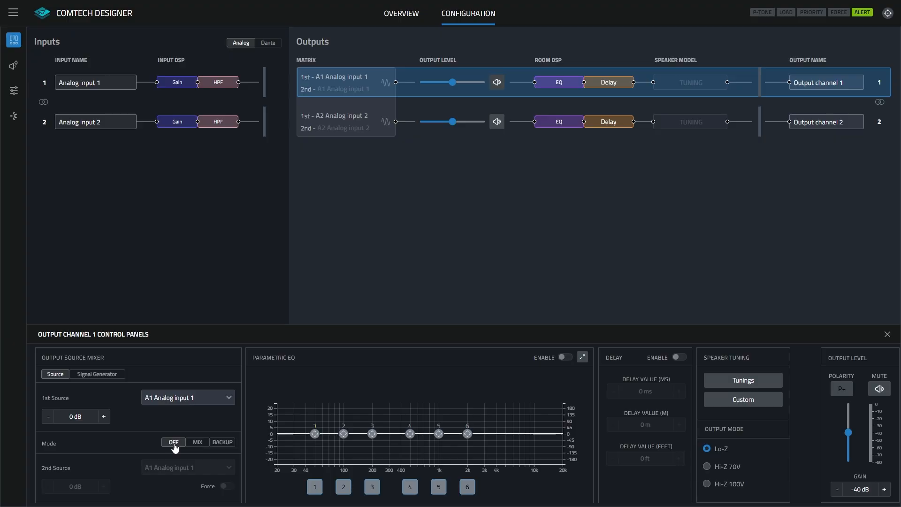
{"action": "left_click", "coordinate": [92, 375]}
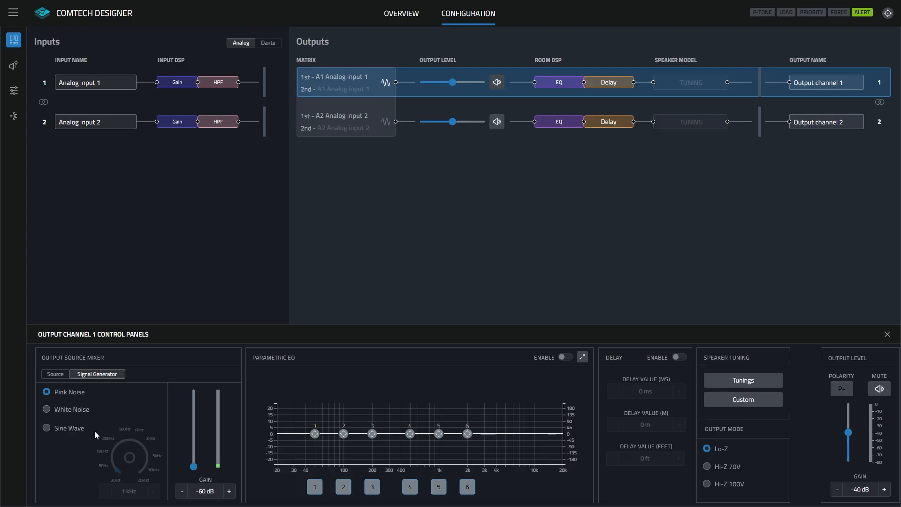
{"action": "left_click", "coordinate": [55, 374]}
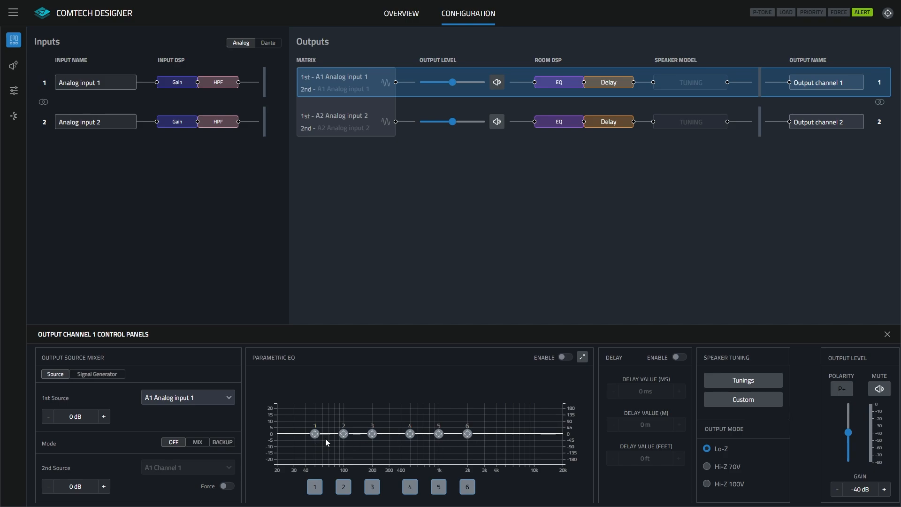
Enable the parametric EQ on output channel 1, move band 4 to about 468 Hz and 6.3 dB, and check the detailed band settings.
{"action": "left_click", "coordinate": [565, 357]}
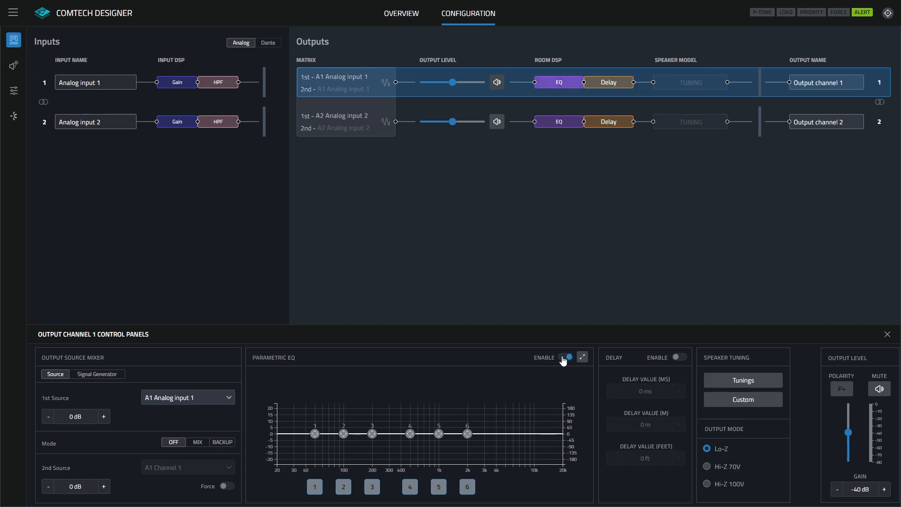
{"action": "left_click", "coordinate": [410, 434]}
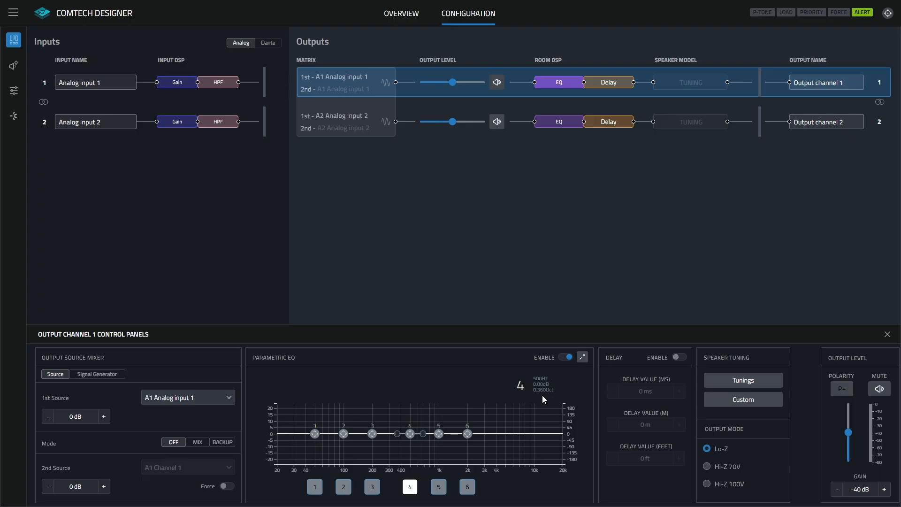
{"action": "mouse_move", "coordinate": [409, 434]}
{"action": "left_mouse_down"}
{"action": "mouse_move", "coordinate": [394, 428]}
{"action": "mouse_move", "coordinate": [413, 440]}
{"action": "mouse_move", "coordinate": [408, 426]}
{"action": "left_mouse_up"}
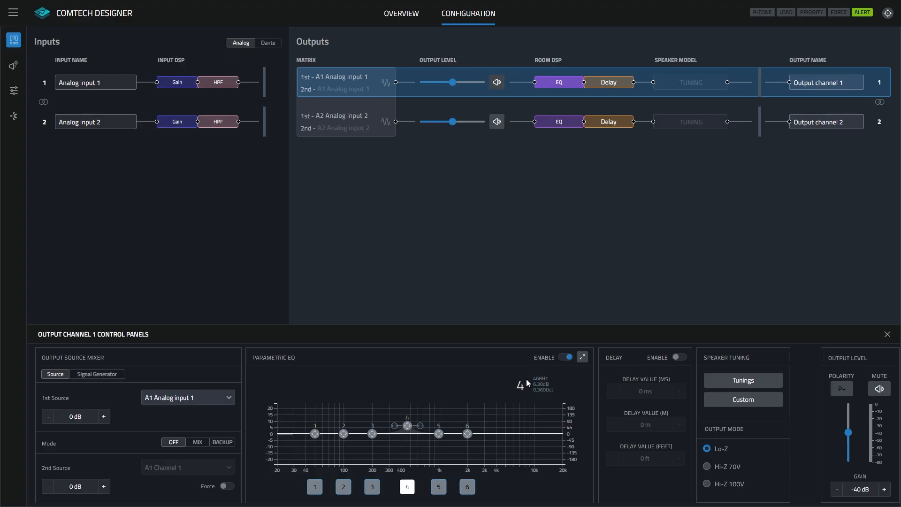
{"action": "left_click", "coordinate": [583, 358]}
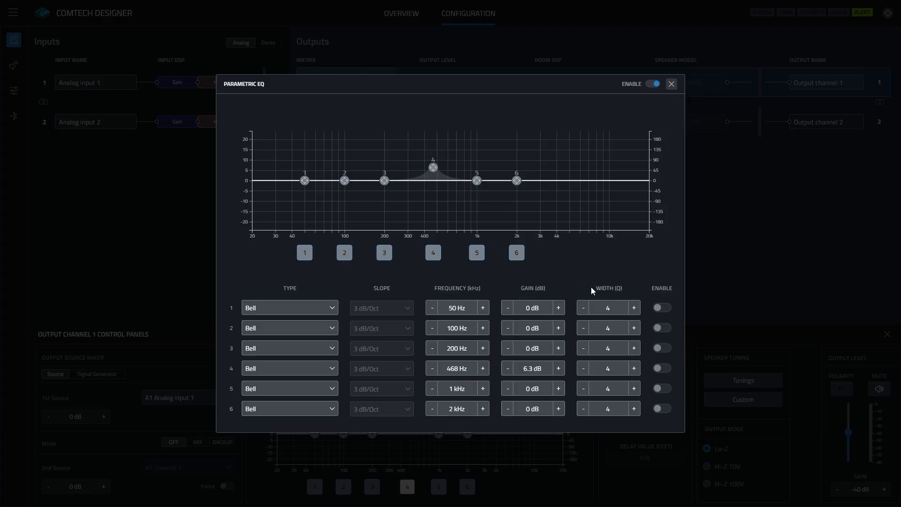
{"action": "left_click", "coordinate": [672, 84]}
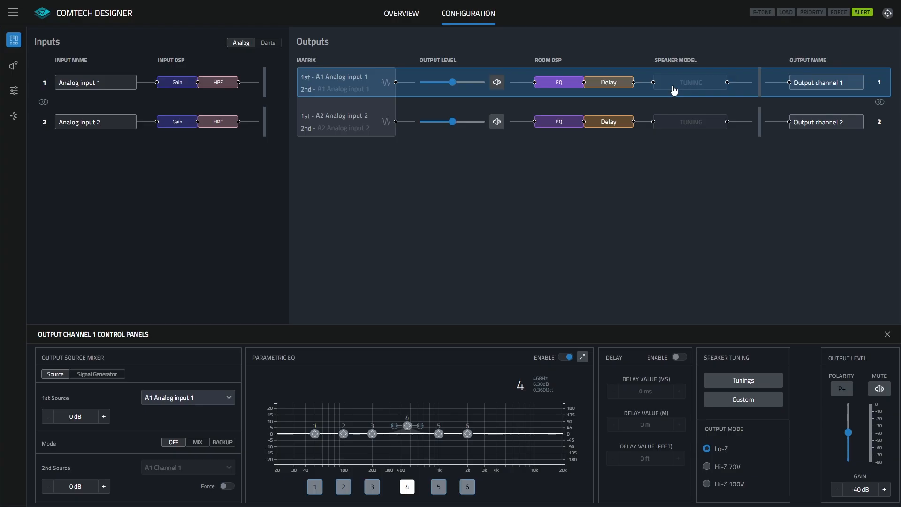
Enable the delay on output channel 1, set it to 15 ms, and disable the delay again.
{"action": "left_click", "coordinate": [677, 357]}
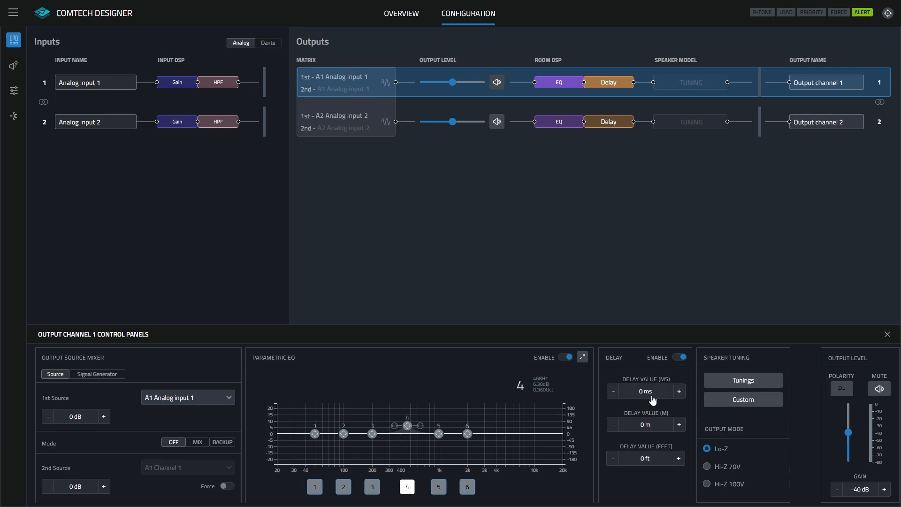
{"action": "type", "text": "10"}
{"action": "key", "text": "Return"}
{"action": "left_click", "coordinate": [678, 393]}
{"action": "left_click", "coordinate": [678, 393]}
{"action": "left_click", "coordinate": [666, 397]}
{"action": "left_click", "coordinate": [680, 360]}
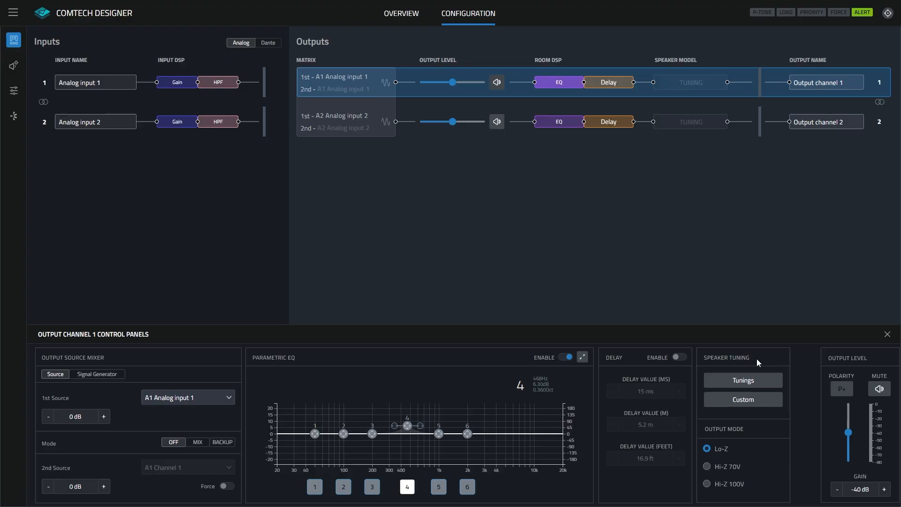
Start a speaker tuning for output channel 1 with brand JBL, series Control 60 Pendant and model 65P/T.
{"action": "left_click", "coordinate": [742, 380]}
{"action": "left_click", "coordinate": [454, 394]}
{"action": "left_click", "coordinate": [458, 403]}
{"action": "left_click", "coordinate": [460, 410]}
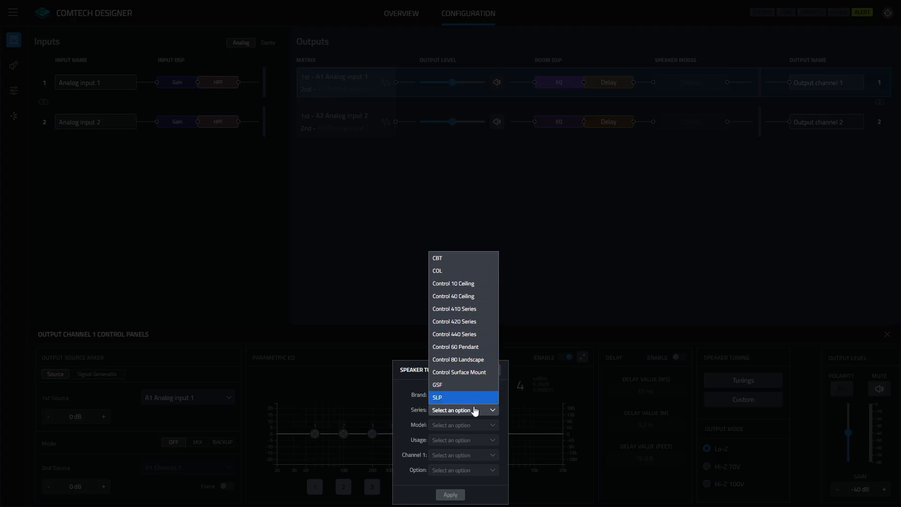
{"action": "left_click", "coordinate": [474, 346]}
{"action": "left_click", "coordinate": [490, 425]}
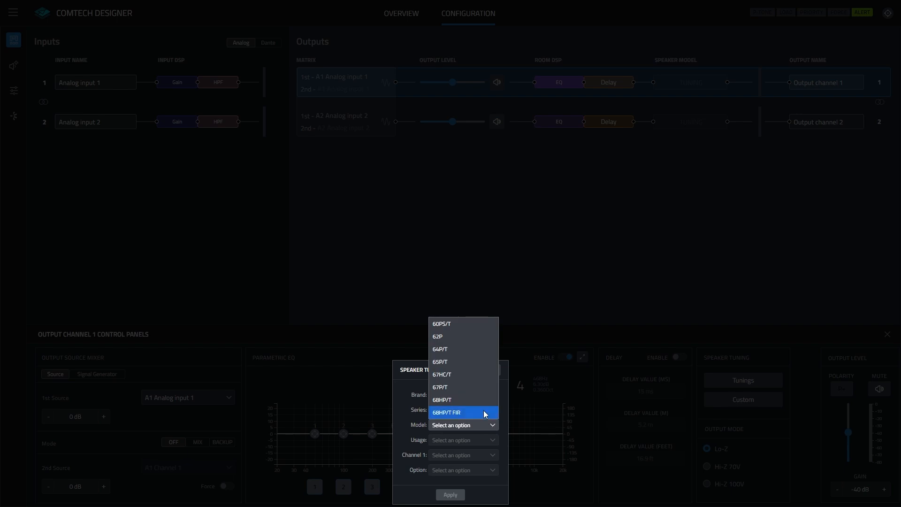
{"action": "left_click", "coordinate": [475, 371]}
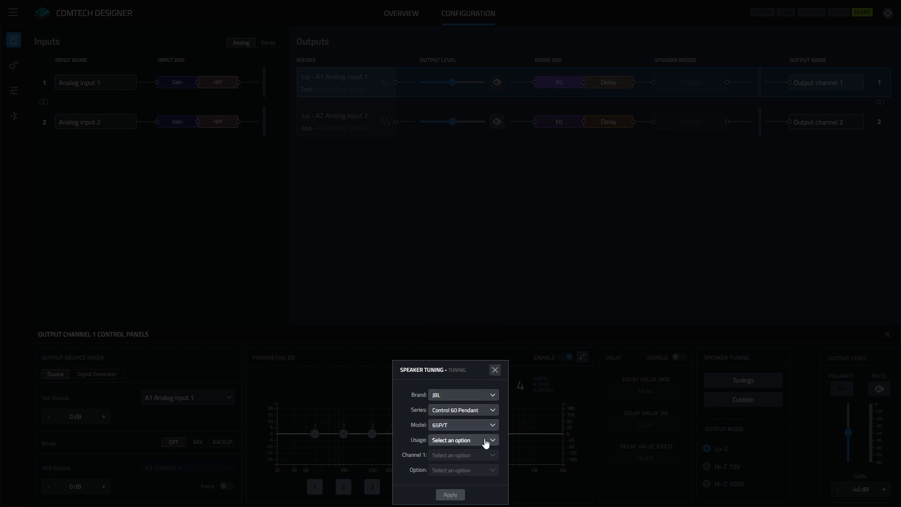
Set the tuning's usage to 100V 60W, channel 1 to Full Range and option to HP @ 90 Hz, and apply it.
{"action": "left_click", "coordinate": [485, 440]}
{"action": "left_click", "coordinate": [472, 375]}
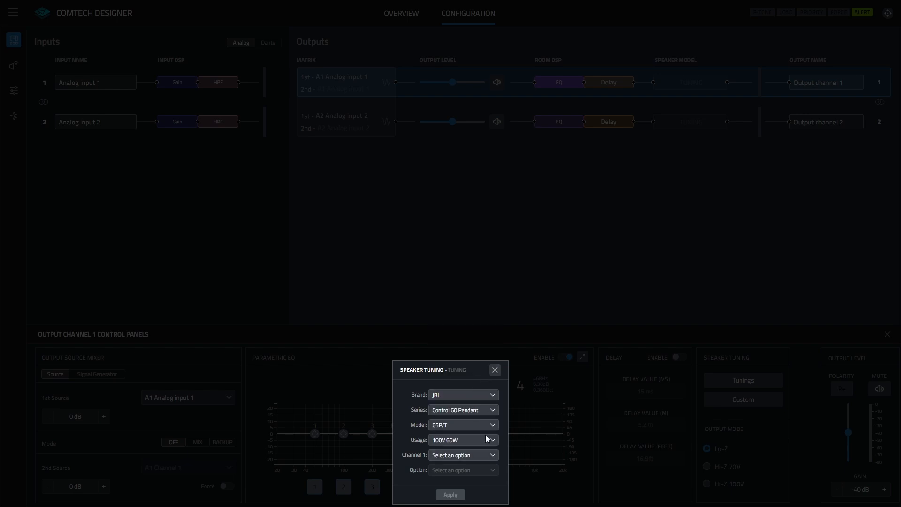
{"action": "left_click", "coordinate": [478, 456]}
{"action": "left_click", "coordinate": [478, 468]}
{"action": "left_click", "coordinate": [477, 470]}
{"action": "left_click", "coordinate": [475, 482]}
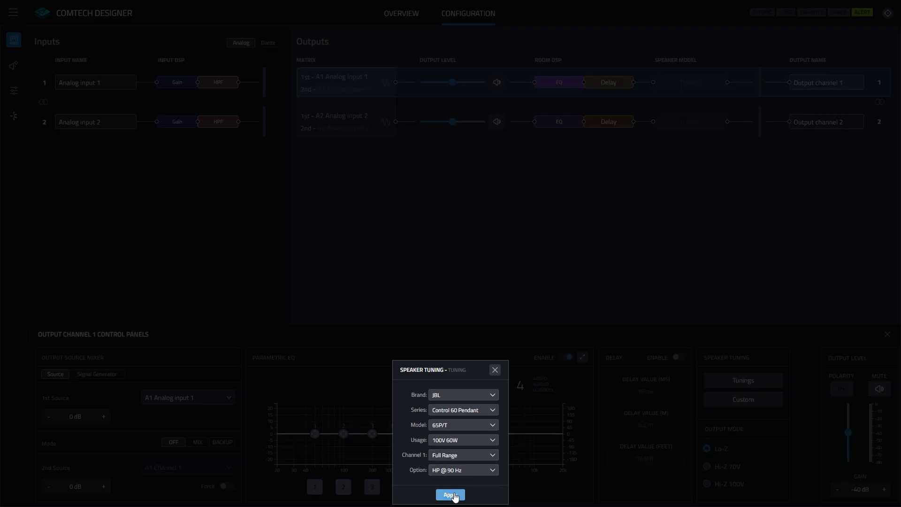
{"action": "left_click", "coordinate": [451, 494]}
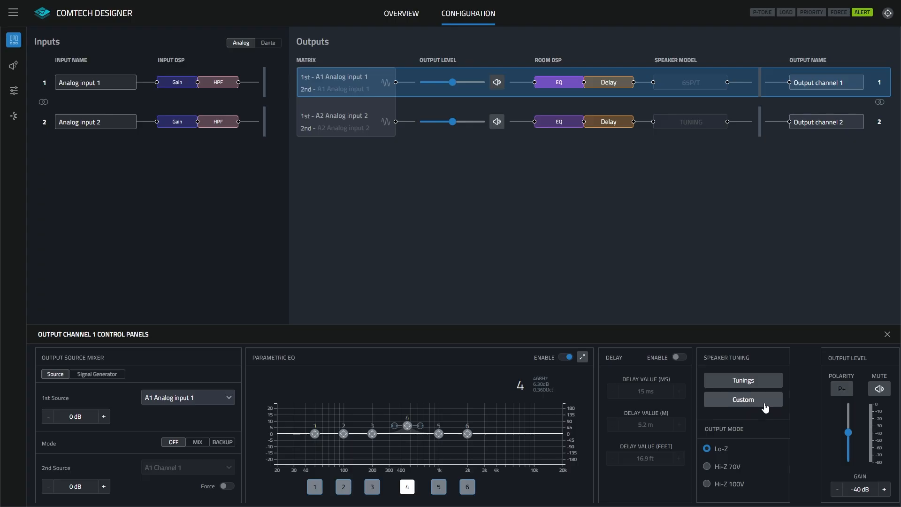
Clear the factory tuning from output channel 1 and view its custom speaker tuning settings.
{"action": "left_click", "coordinate": [765, 406]}
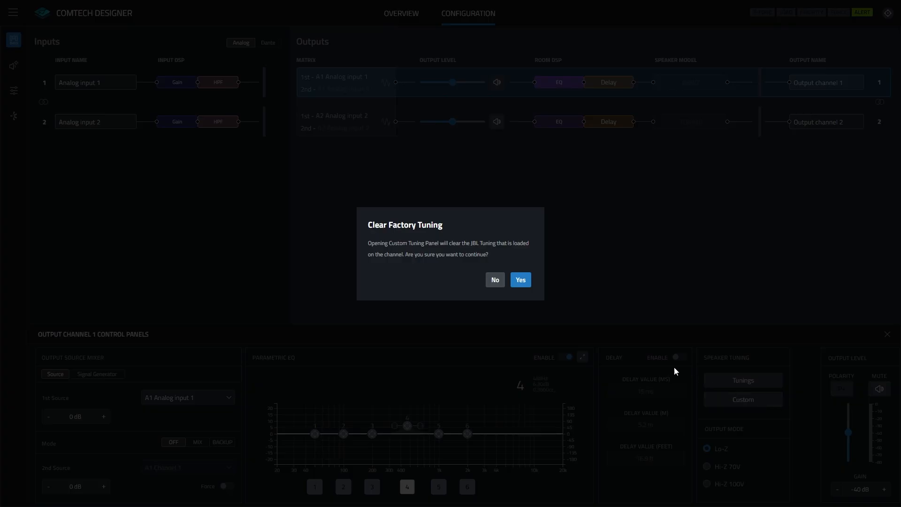
{"action": "left_click", "coordinate": [518, 283]}
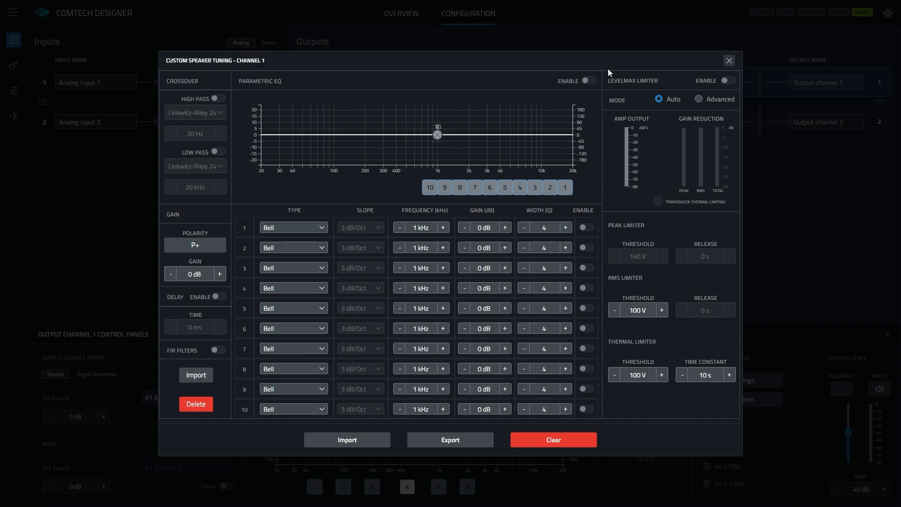
{"action": "left_click", "coordinate": [729, 61]}
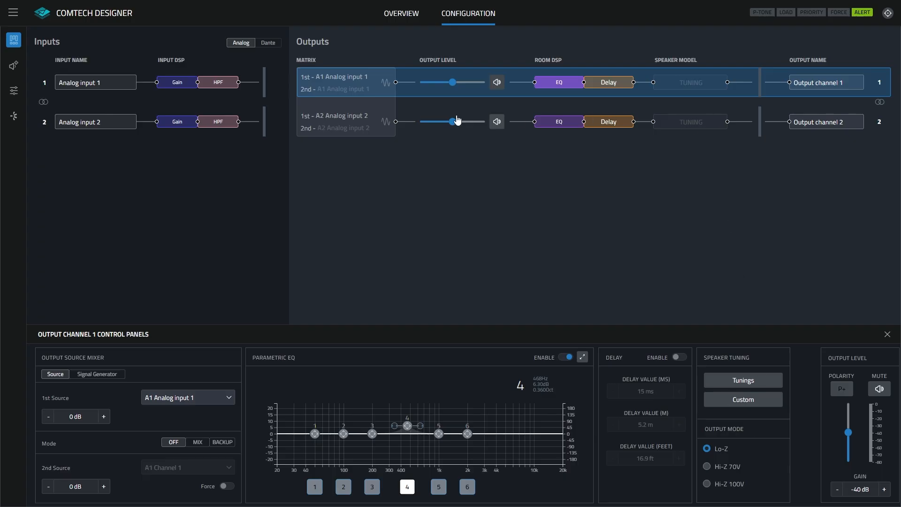
Set output channel 2's output mode to Hi-Z 70V, and toggle its polarity and mute on and back off.
{"action": "left_click", "coordinate": [380, 121]}
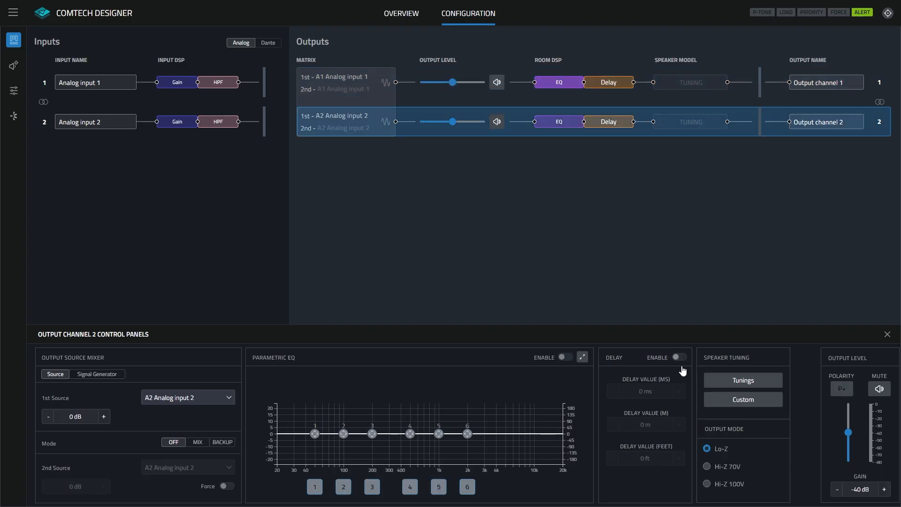
{"action": "left_click", "coordinate": [707, 466]}
{"action": "left_click", "coordinate": [847, 393]}
{"action": "left_click", "coordinate": [847, 393]}
{"action": "left_click", "coordinate": [874, 391]}
{"action": "left_click", "coordinate": [876, 391]}
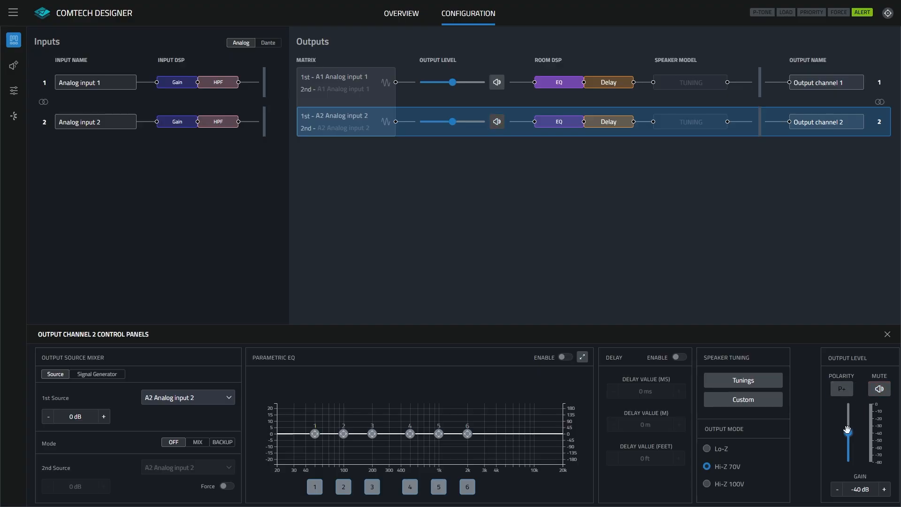